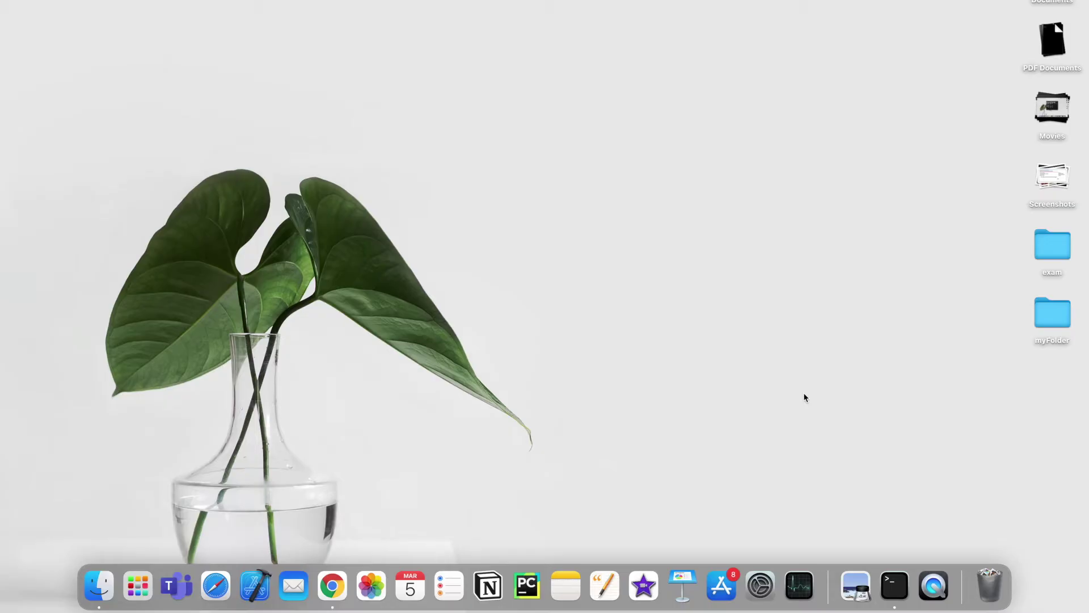
Google 'logisim' and open the 'Logisim download | SourceForge.net' result.
{"action": "left_click", "coordinate": [334, 584]}
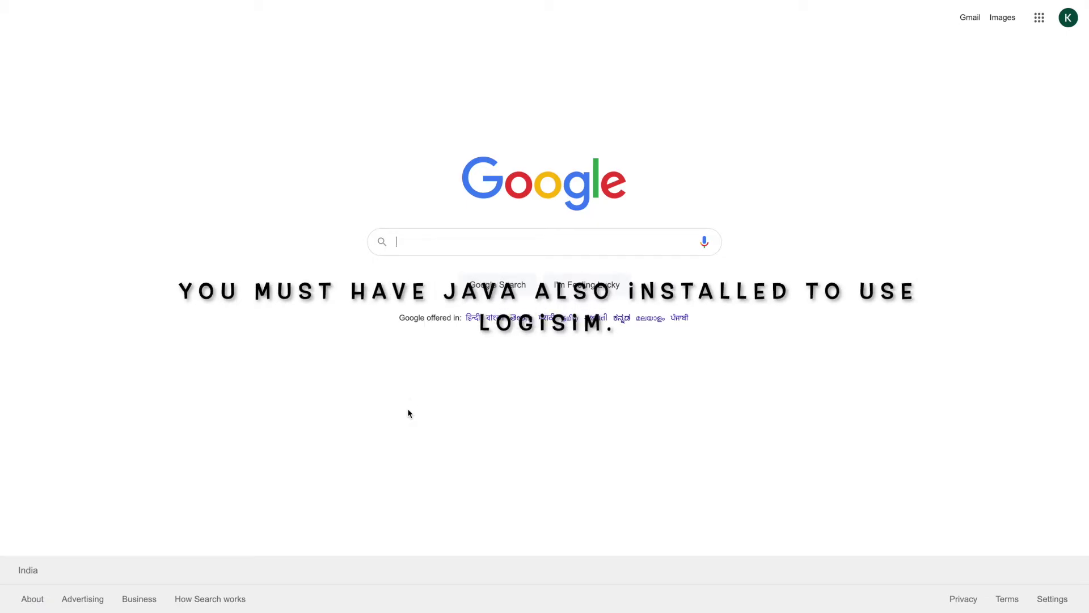
{"action": "left_click", "coordinate": [417, 246]}
{"action": "type", "text": "log"}
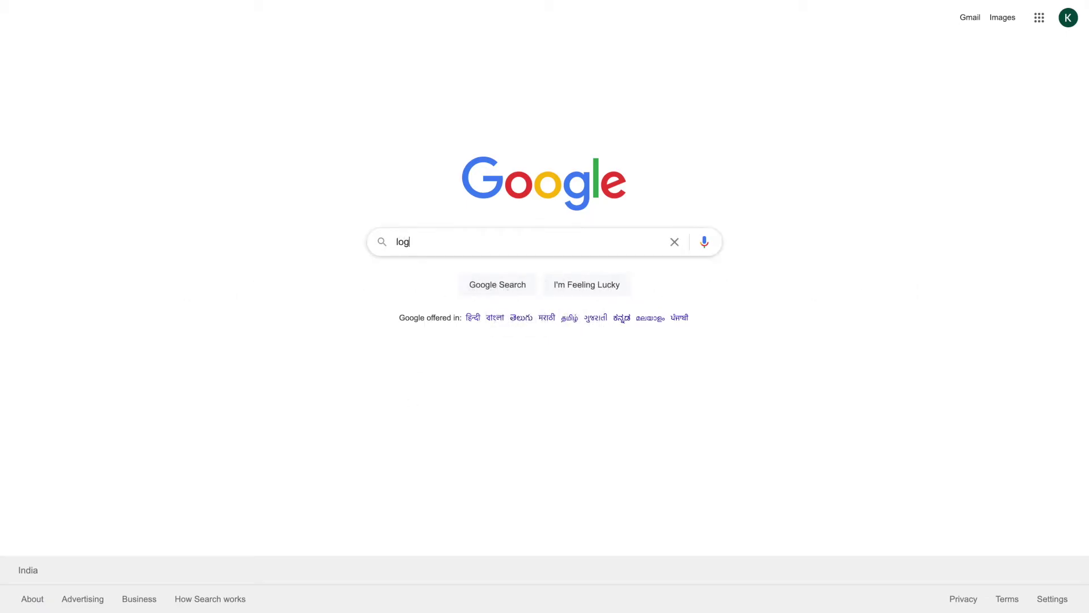
{"action": "type", "text": "isim"}
{"action": "key", "text": "Return"}
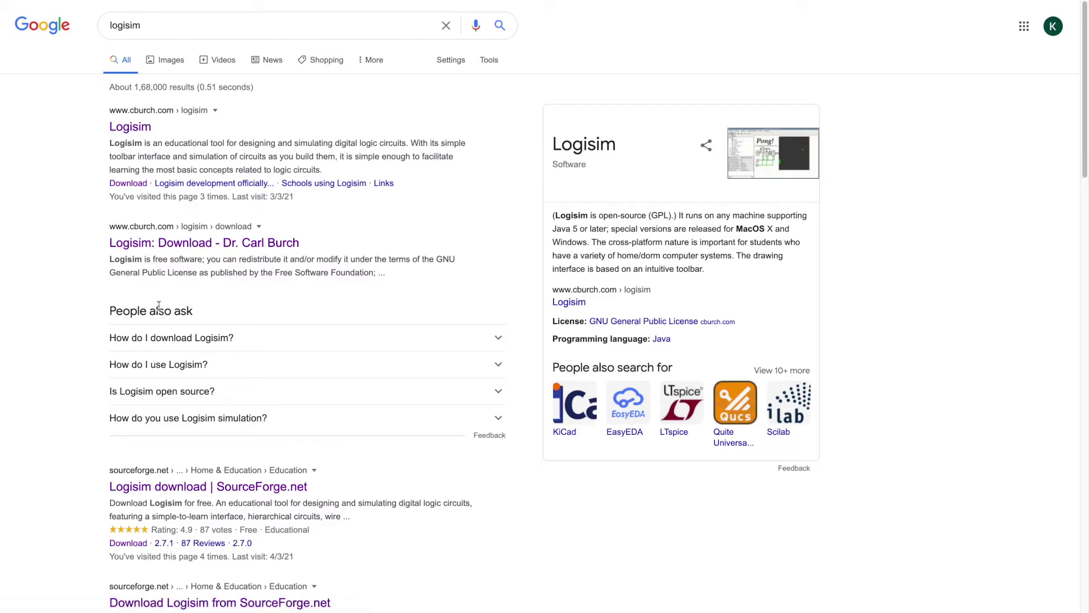
{"action": "scroll", "coordinate": [159, 307], "scroll_direction": "down", "scroll_amount": 4}
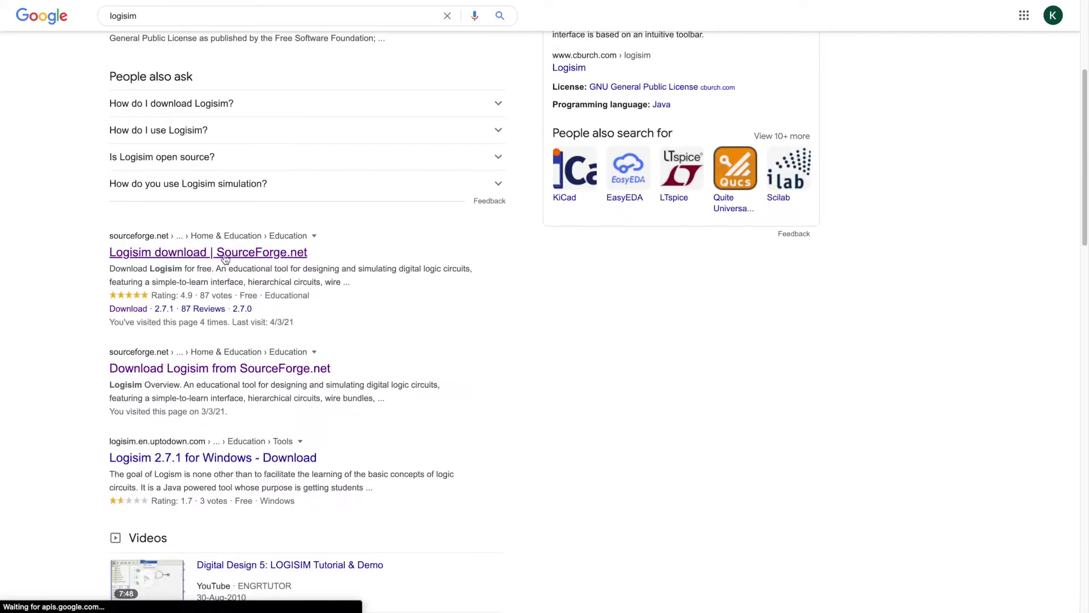
{"action": "left_click", "coordinate": [257, 261]}
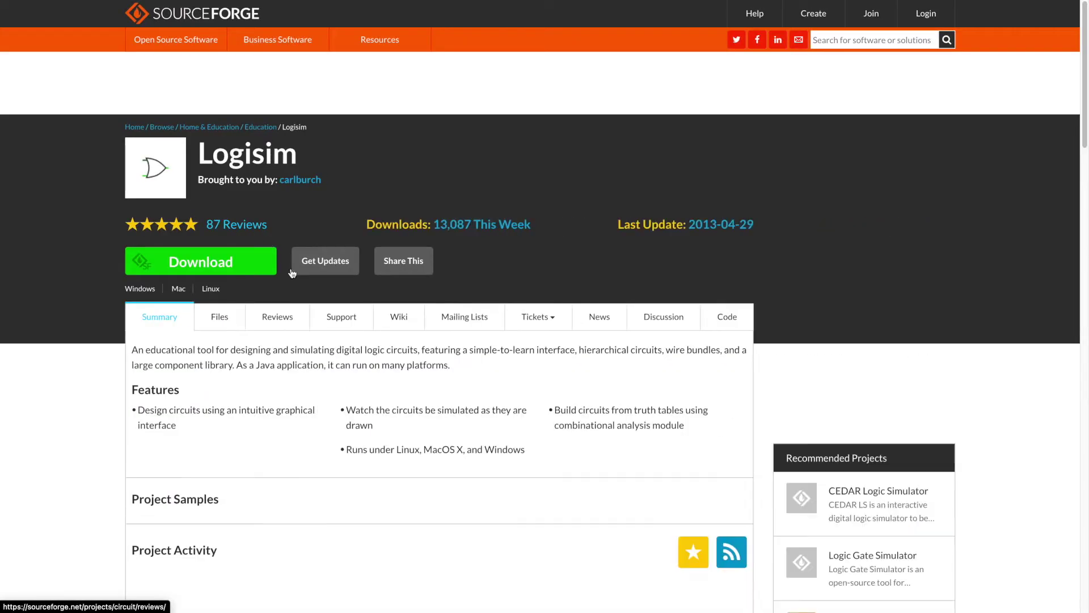
Download logisim-macosx-2.7.1.tar.gz, then leave full-screen Chrome and bring up a Finder window.
{"action": "left_click", "coordinate": [227, 264]}
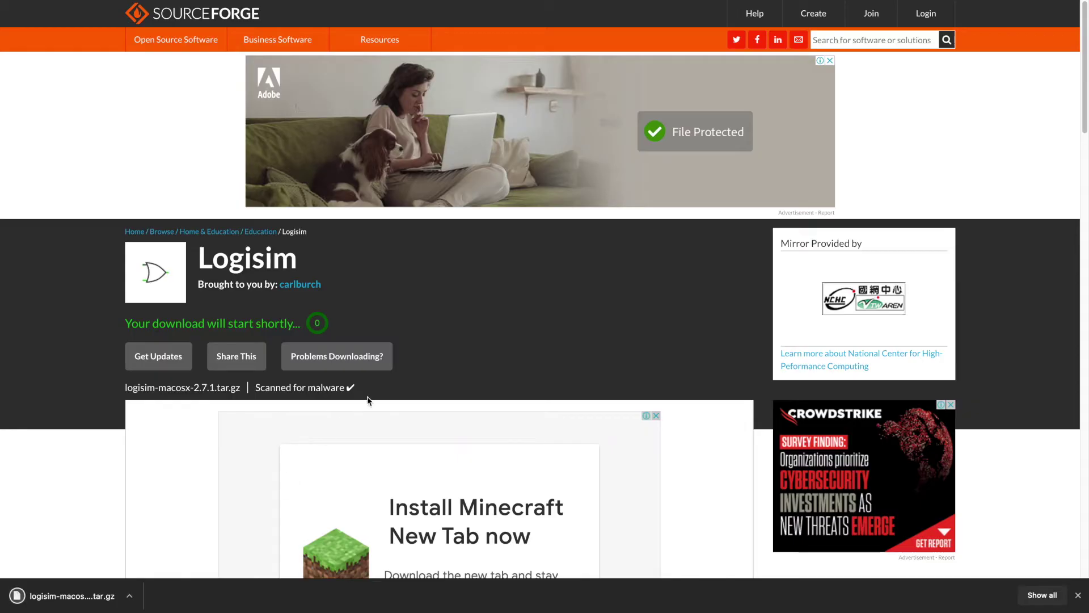
{"action": "key", "text": "ctrl+Up"}
{"action": "left_click", "coordinate": [99, 585]}
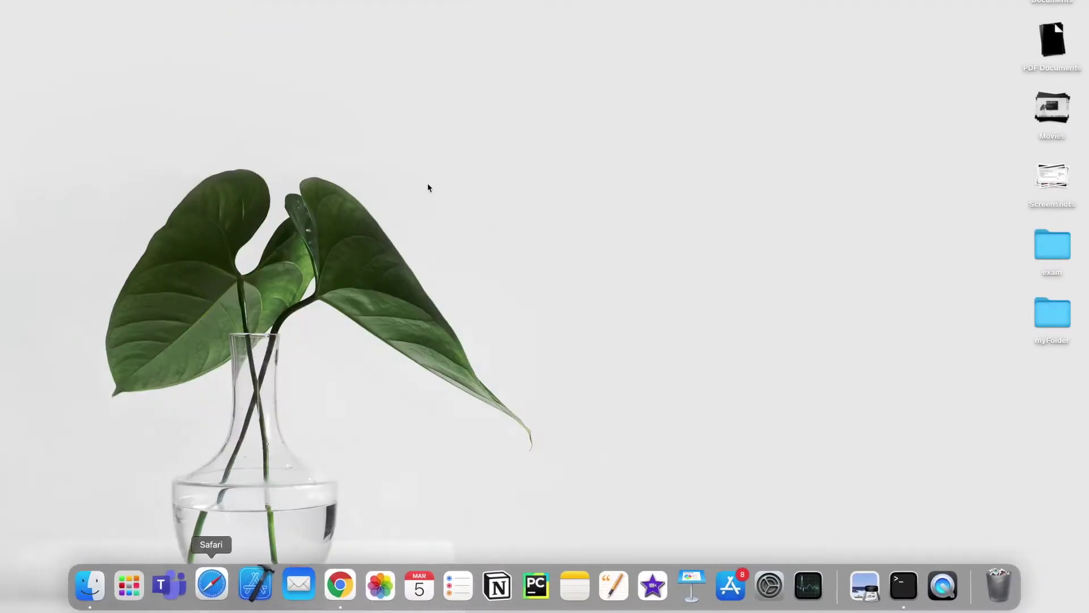
Extract the downloaded Logisim archive and double-click the Logisim app in Downloads.
{"action": "left_click", "coordinate": [328, 583]}
{"action": "left_click", "coordinate": [68, 596]}
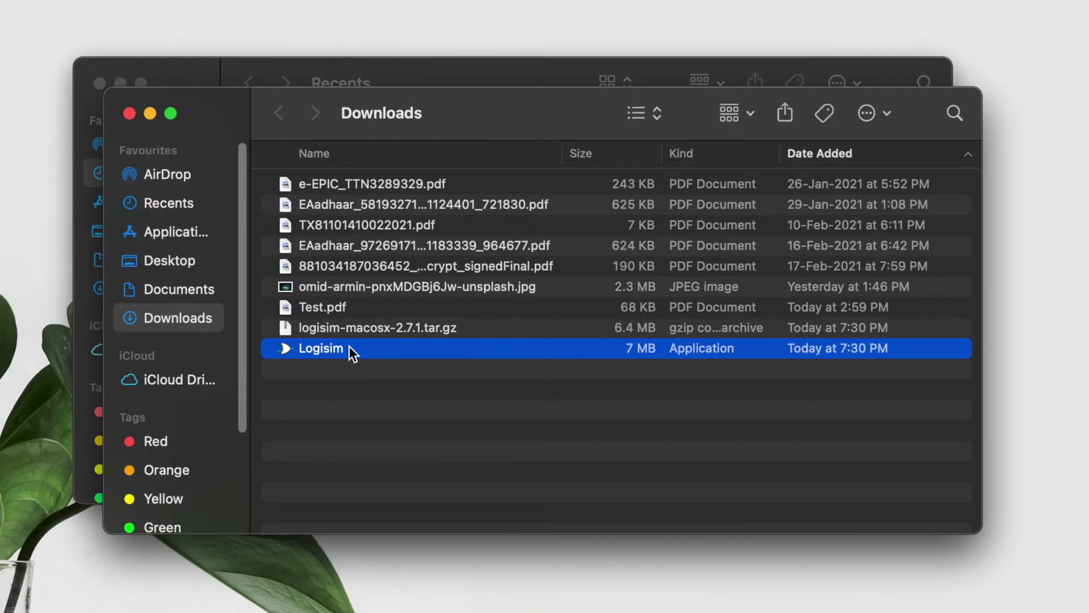
{"action": "double_click", "coordinate": [349, 347]}
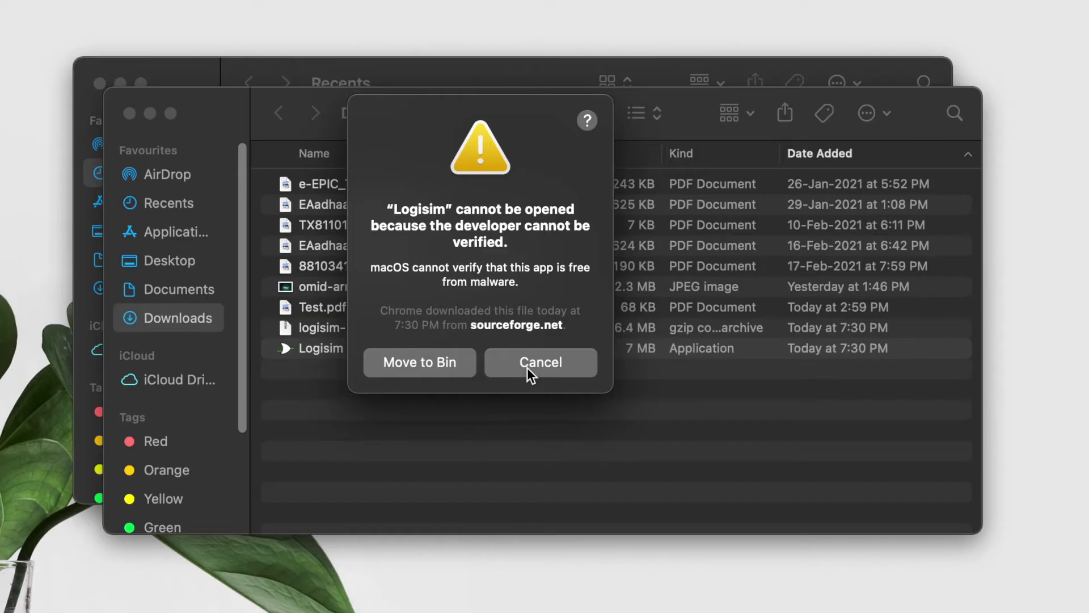
Cancel the unverified-developer warning and close the Downloads and Recents Finder windows.
{"action": "left_click_drag", "start_coordinate": [477, 267], "coordinate": [625, 277]}
{"action": "left_click", "coordinate": [525, 287]}
{"action": "left_click", "coordinate": [552, 361]}
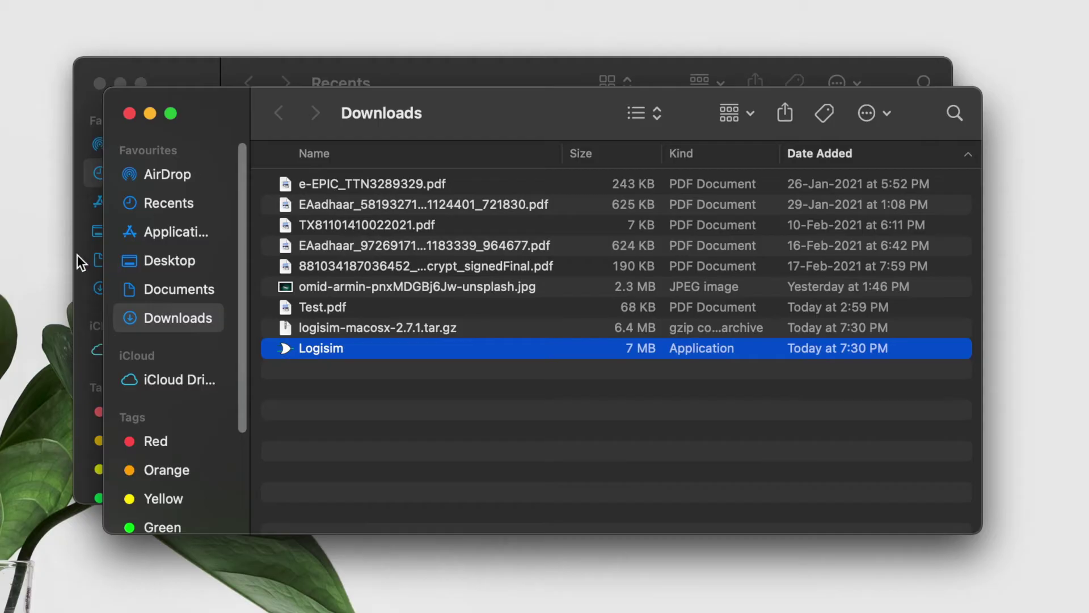
{"action": "left_click", "coordinate": [129, 114]}
{"action": "left_click", "coordinate": [100, 84]}
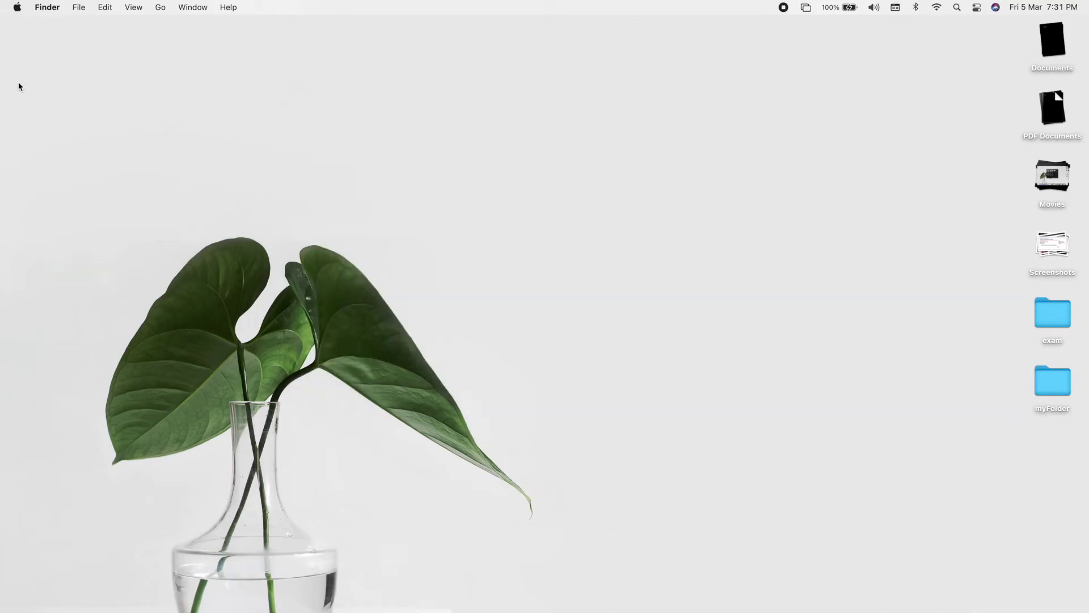
Search Spotlight for 'system pre' and open System Preferences.
{"action": "left_click", "coordinate": [17, 8]}
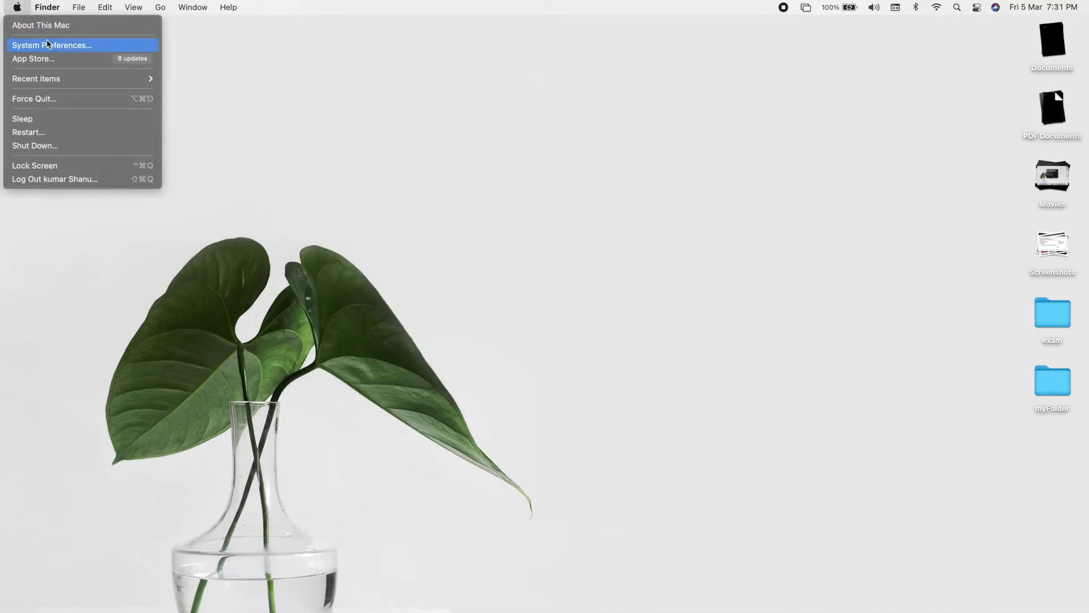
{"action": "left_click", "coordinate": [275, 67]}
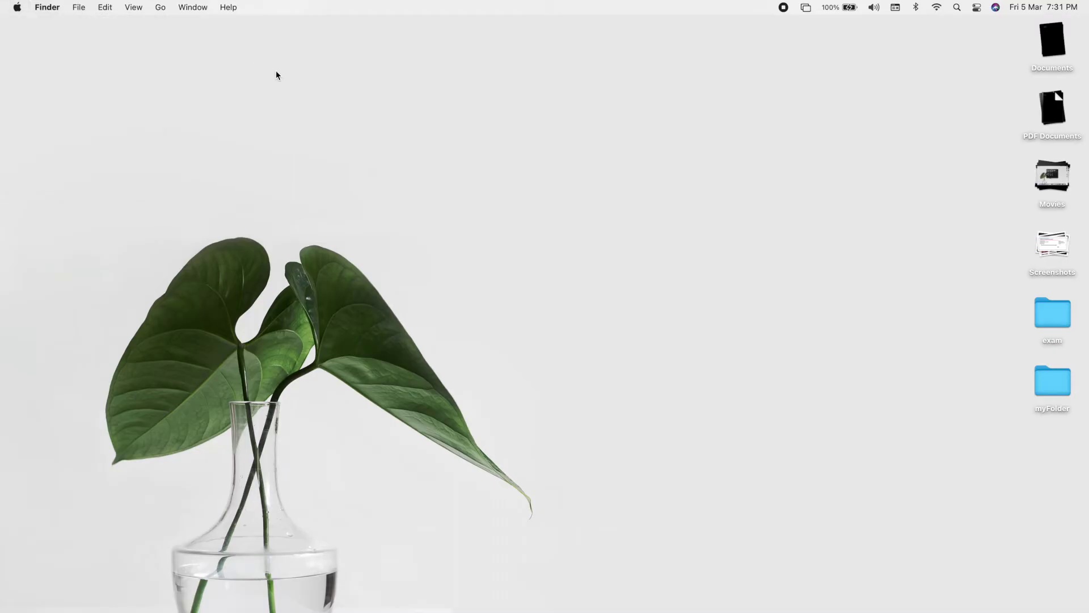
{"action": "key", "text": "super+space"}
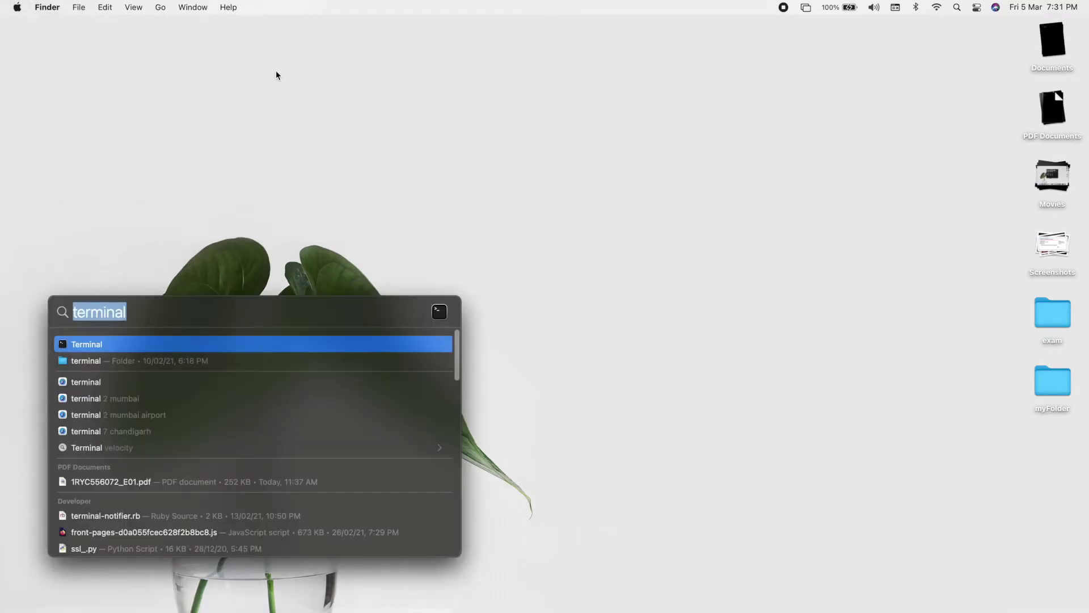
{"action": "type", "text": "system pre"}
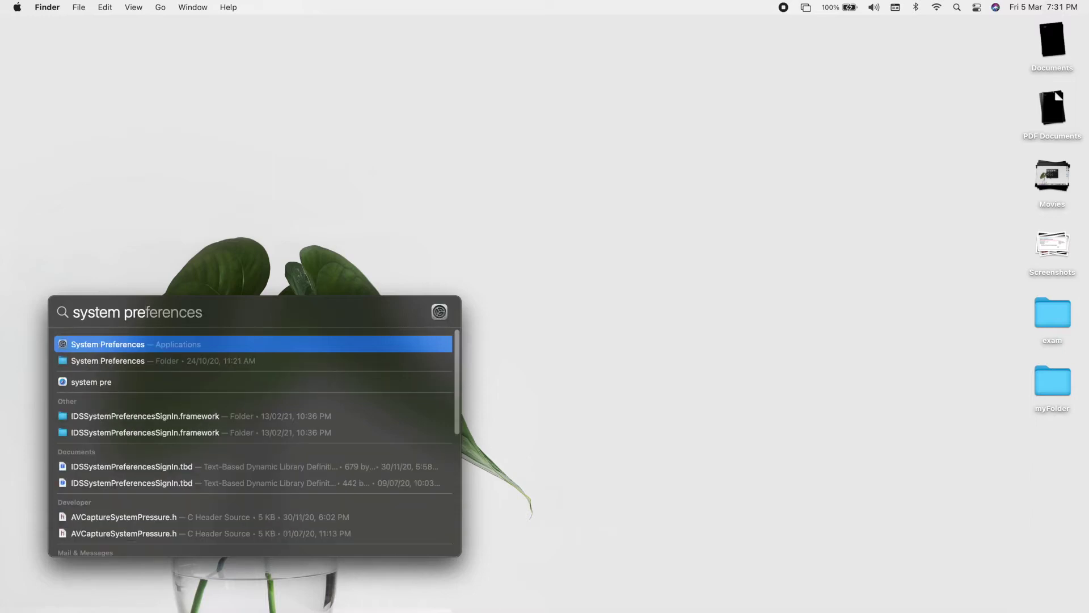
{"action": "left_click", "coordinate": [130, 345]}
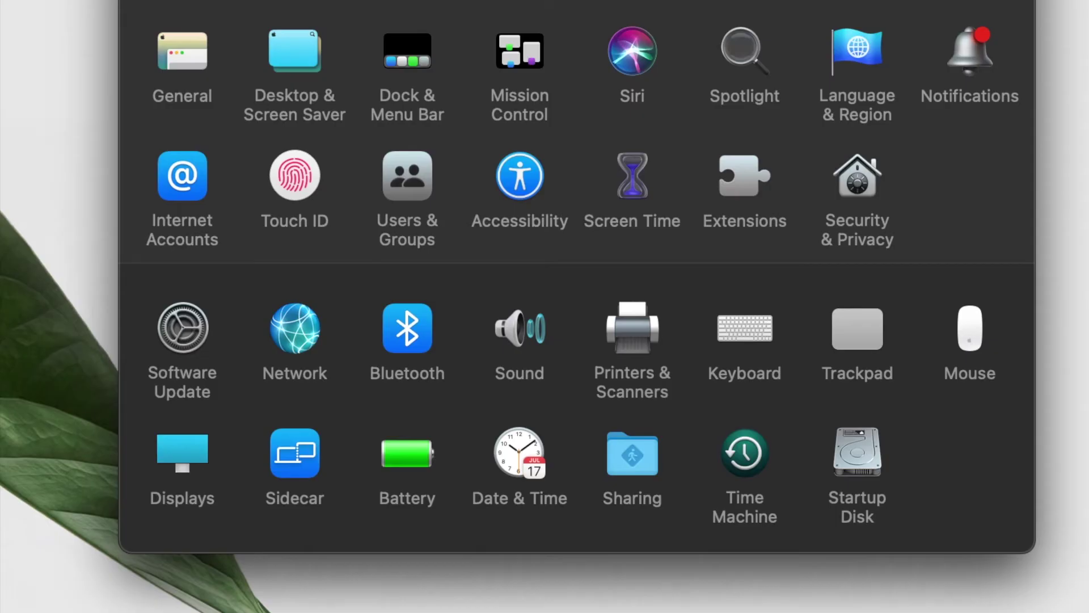
In Security & Privacy, unlock the settings and choose Open Anyway for Logisim.
{"action": "left_click", "coordinate": [857, 183]}
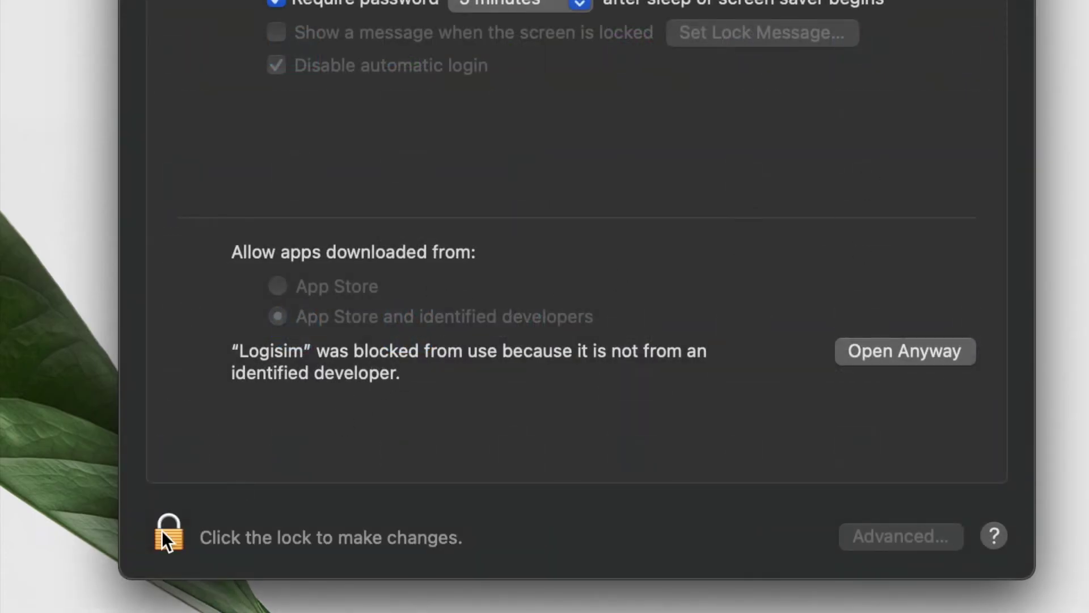
{"action": "left_click", "coordinate": [166, 532]}
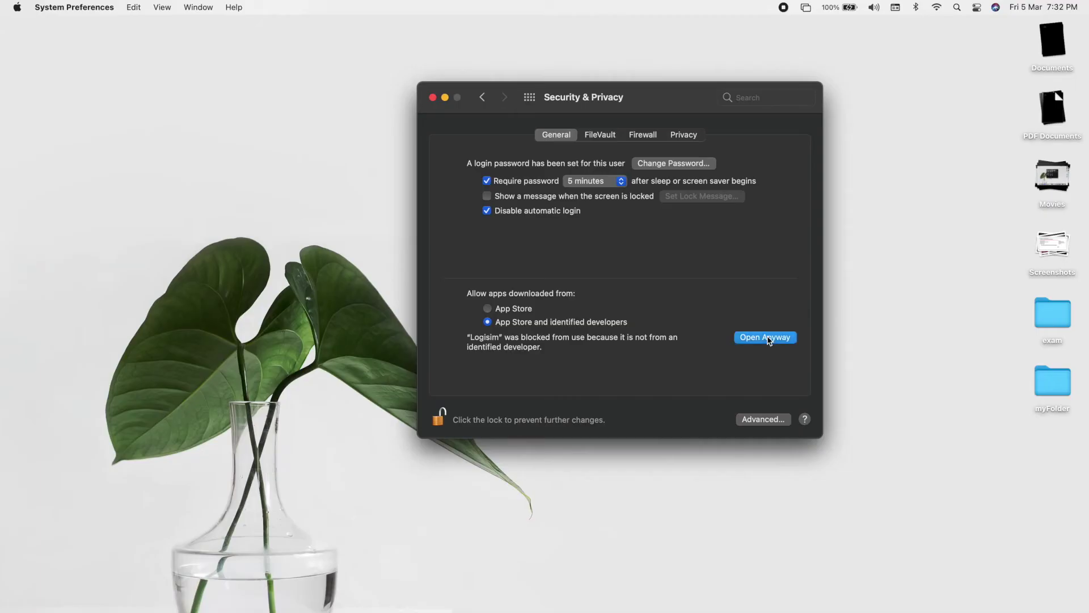
{"action": "left_click", "coordinate": [908, 351]}
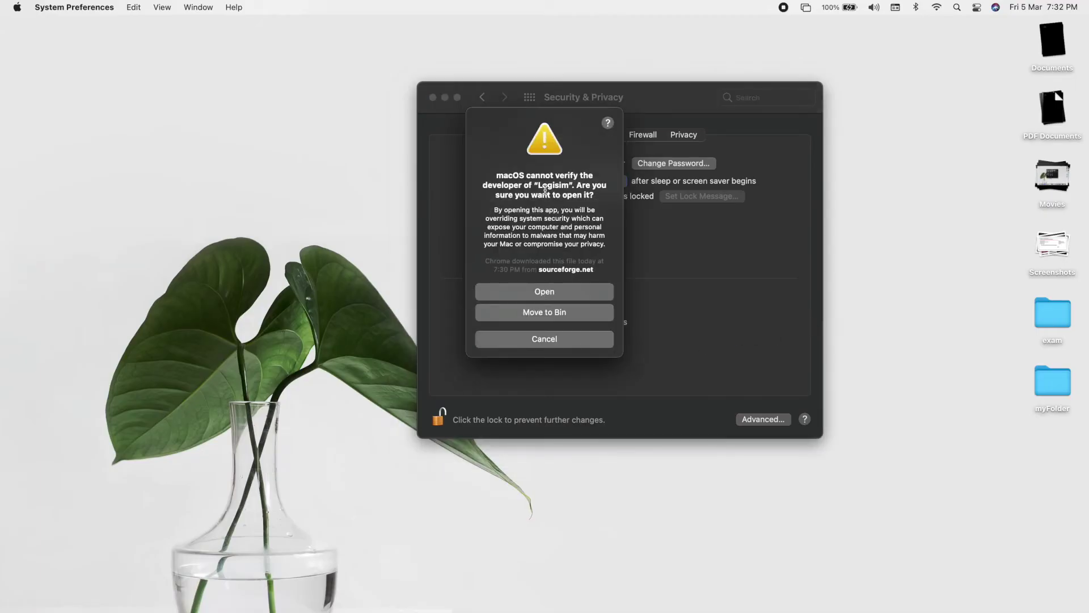
Confirm opening Logisim, look through the resulting problem report, and dismiss it with OK.
{"action": "left_click", "coordinate": [556, 294]}
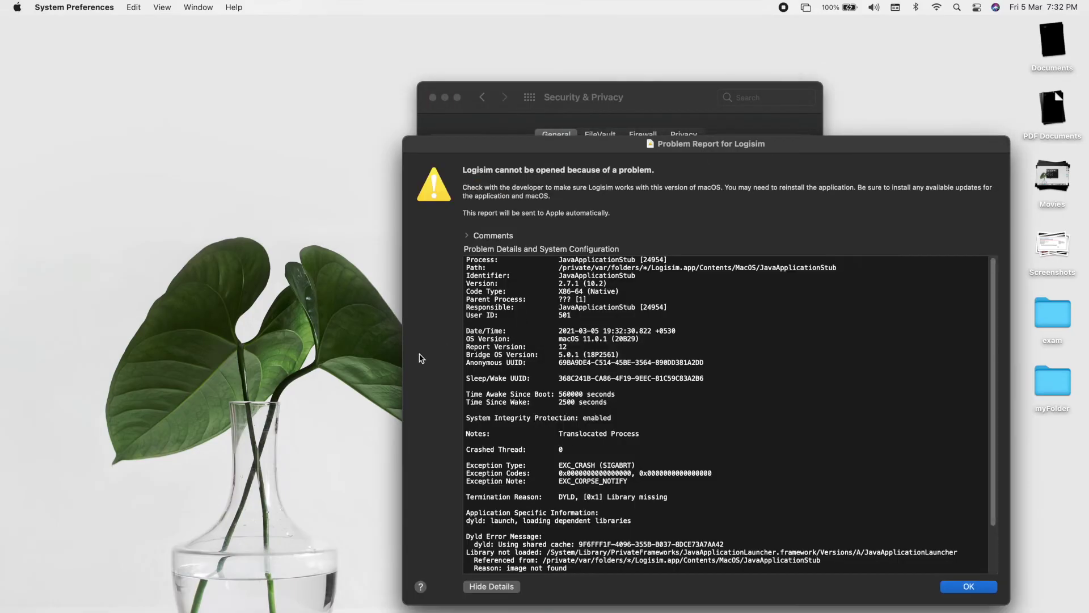
{"action": "scroll", "coordinate": [623, 354], "scroll_direction": "down", "scroll_amount": 3}
{"action": "scroll", "coordinate": [624, 354], "scroll_direction": "up", "scroll_amount": 3}
{"action": "scroll", "coordinate": [623, 354], "scroll_direction": "down", "scroll_amount": 3}
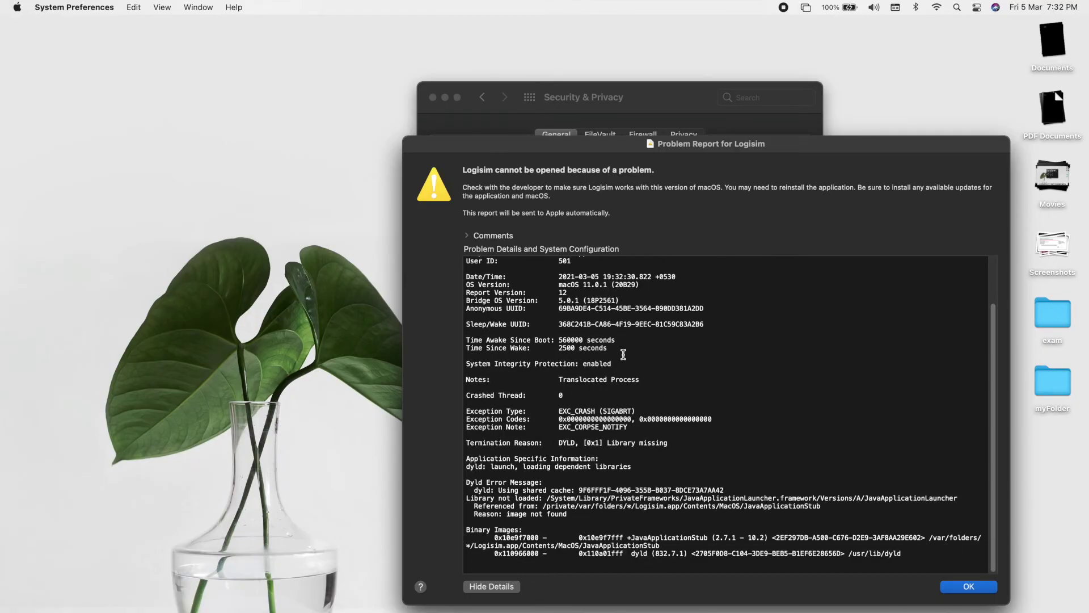
{"action": "scroll", "coordinate": [542, 481], "scroll_direction": "up", "scroll_amount": 3}
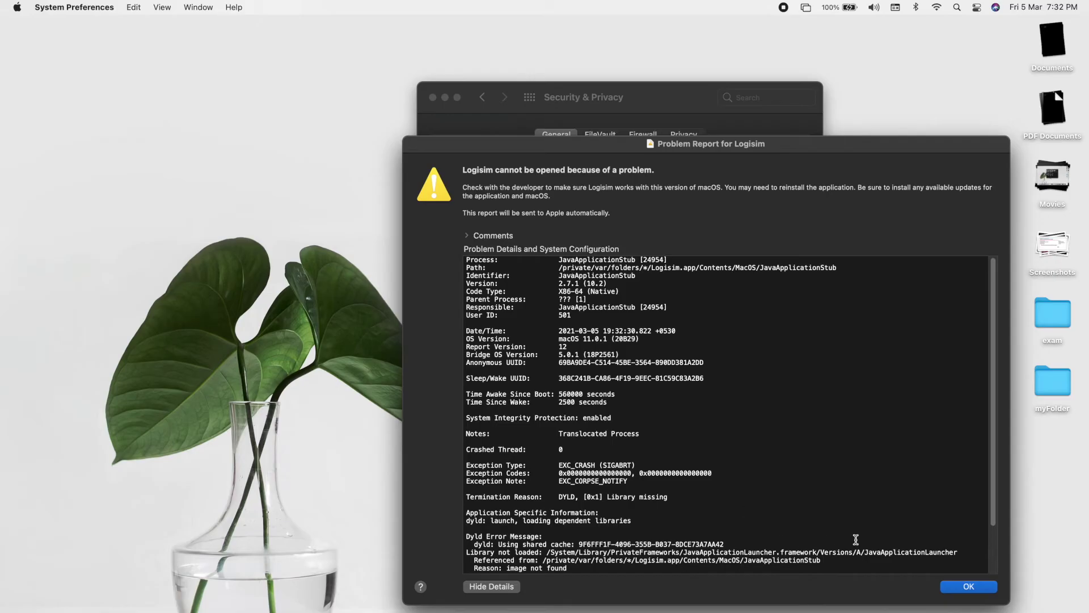
{"action": "left_click", "coordinate": [967, 587]}
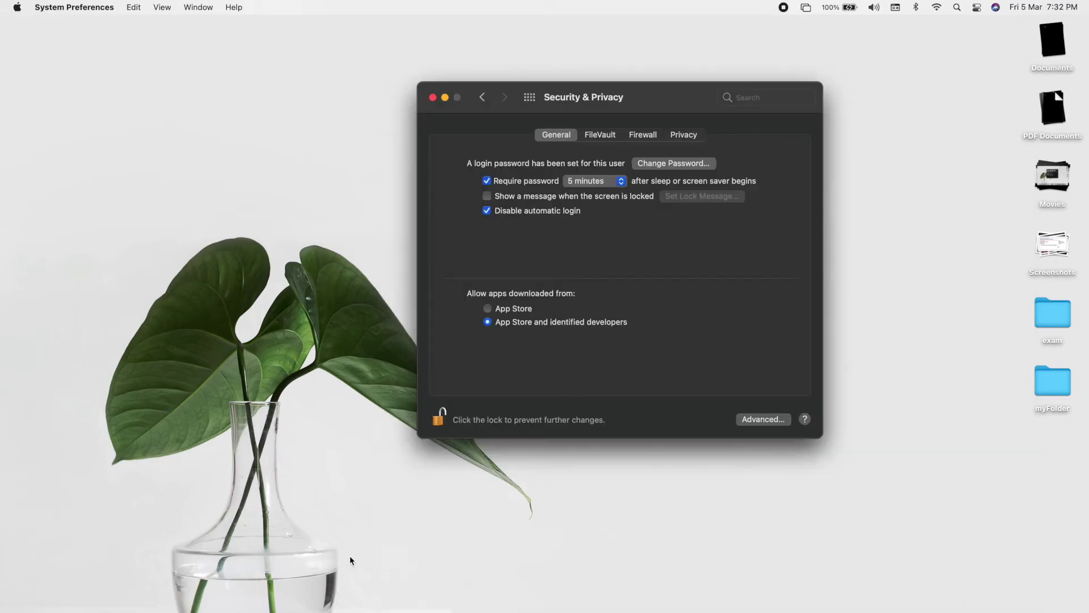
In Finder's Downloads, show the package contents of the Logisim app.
{"action": "left_click", "coordinate": [95, 611]}
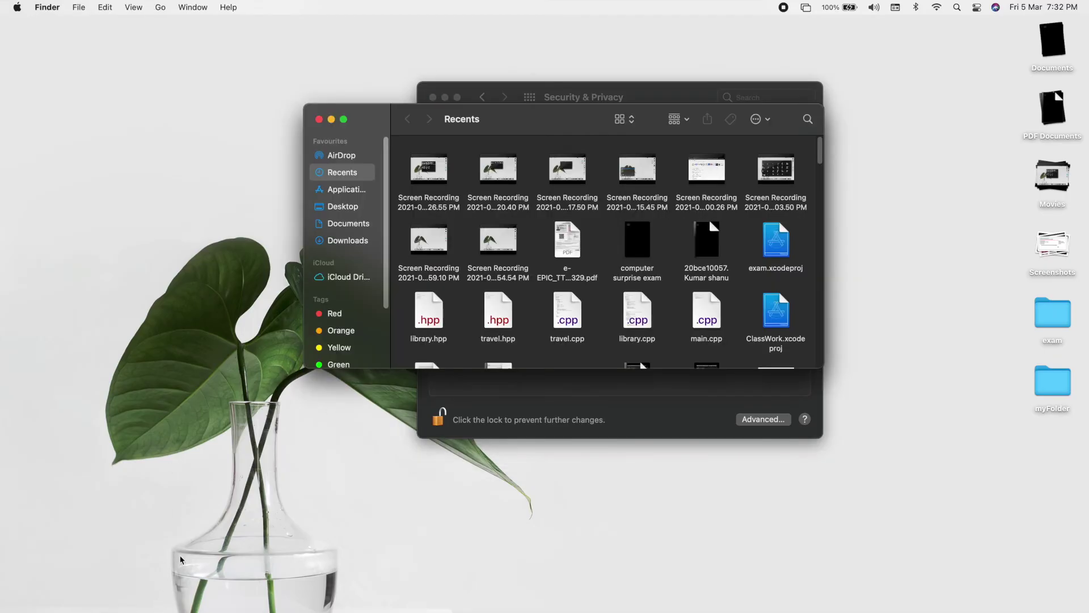
{"action": "left_click", "coordinate": [347, 241]}
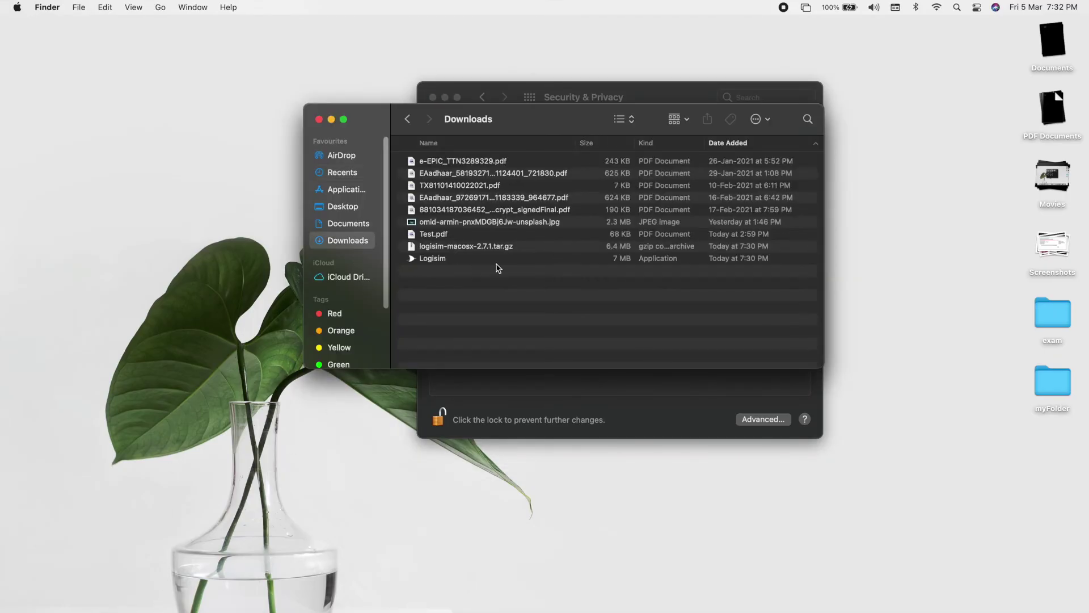
{"action": "right_click", "coordinate": [442, 260]}
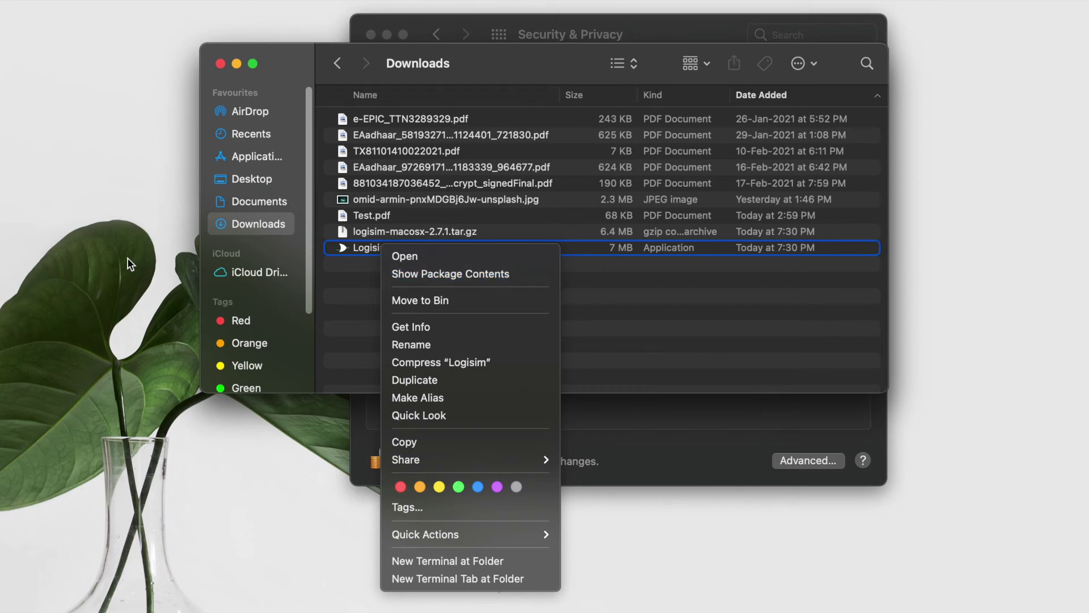
{"action": "left_click", "coordinate": [386, 241]}
{"action": "right_click", "coordinate": [372, 244]}
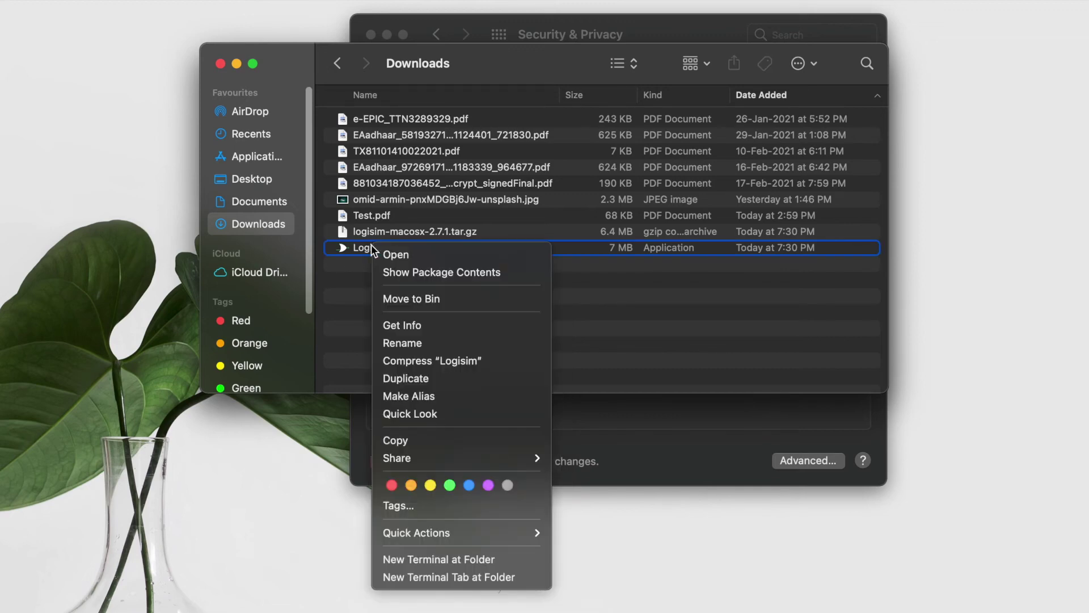
{"action": "left_click", "coordinate": [371, 244]}
{"action": "right_click", "coordinate": [371, 244]}
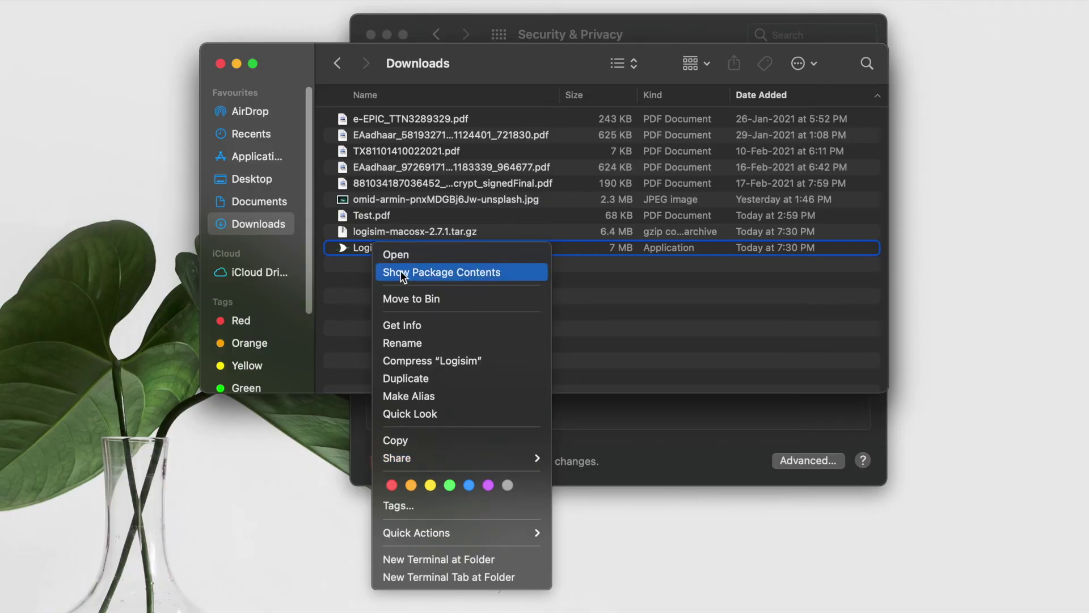
{"action": "left_click", "coordinate": [432, 273]}
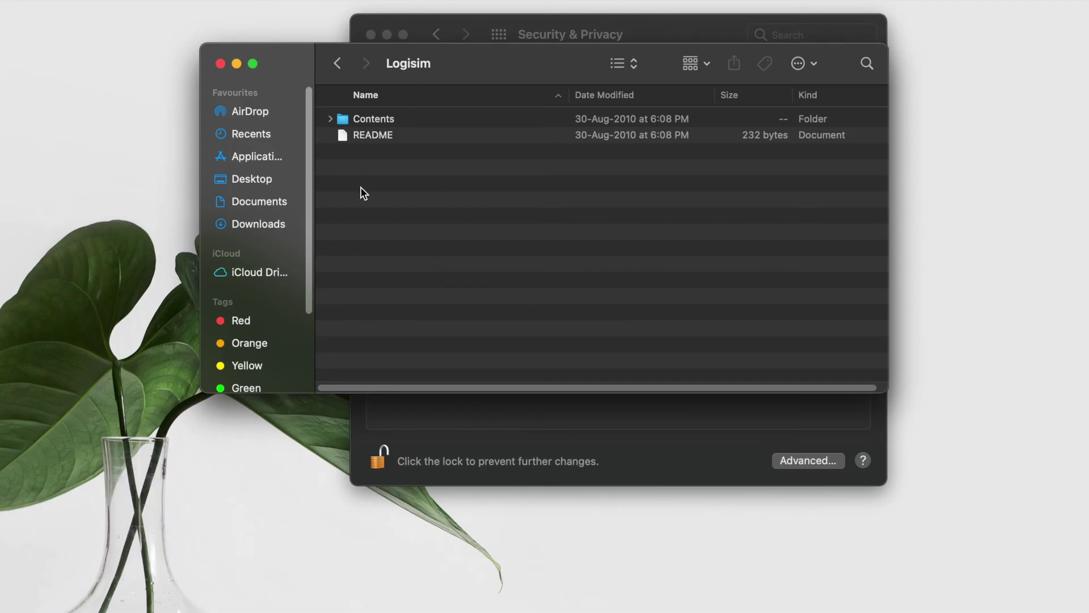
Go into Contents > Resources > Java and launch logisim.jar.
{"action": "double_click", "coordinate": [341, 118]}
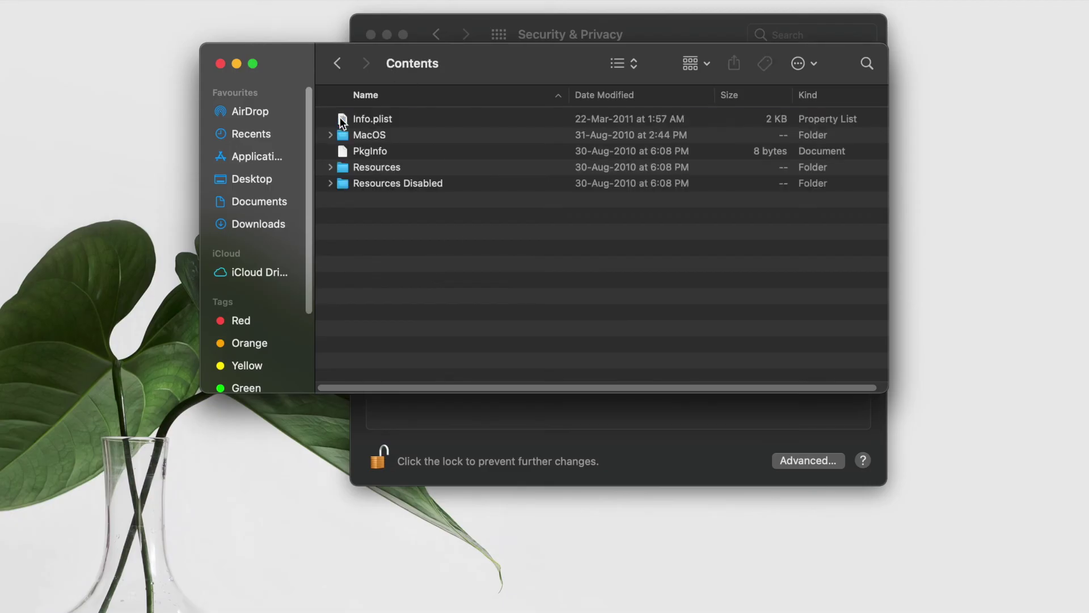
{"action": "double_click", "coordinate": [407, 165]}
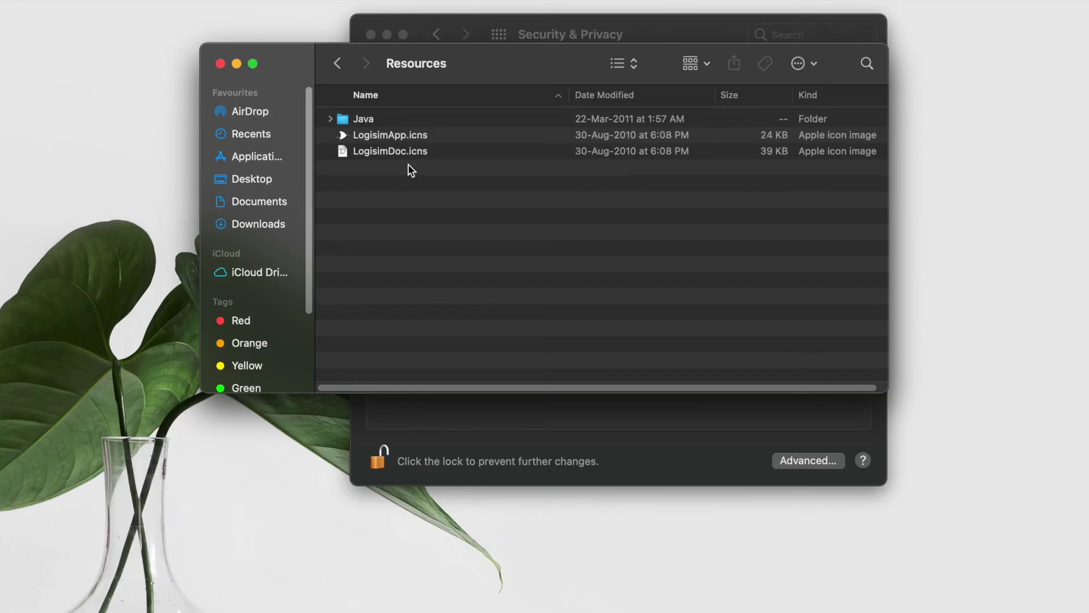
{"action": "double_click", "coordinate": [399, 120]}
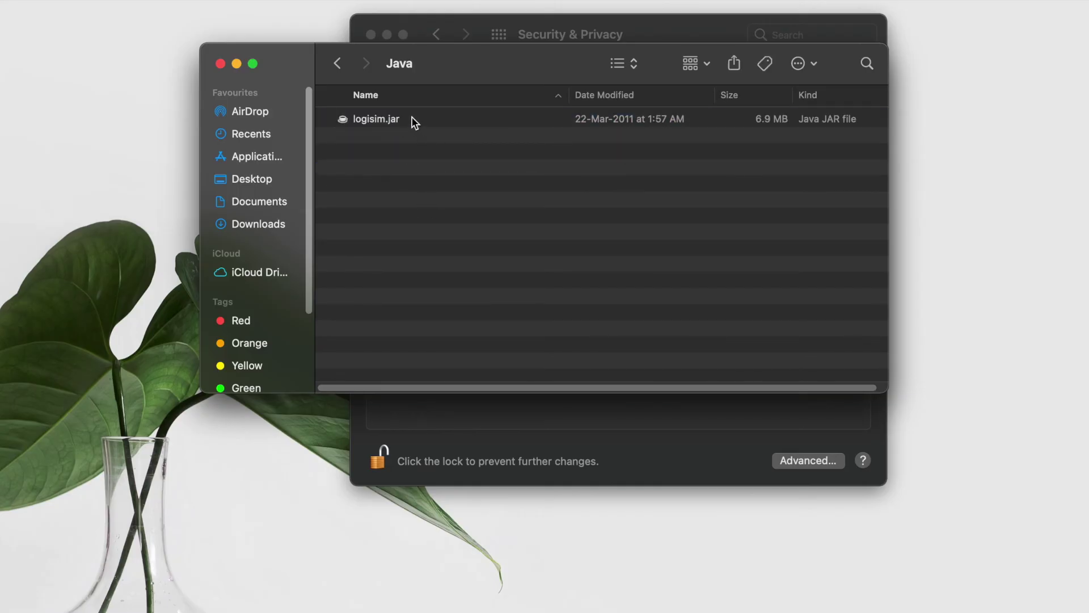
{"action": "left_click", "coordinate": [413, 120]}
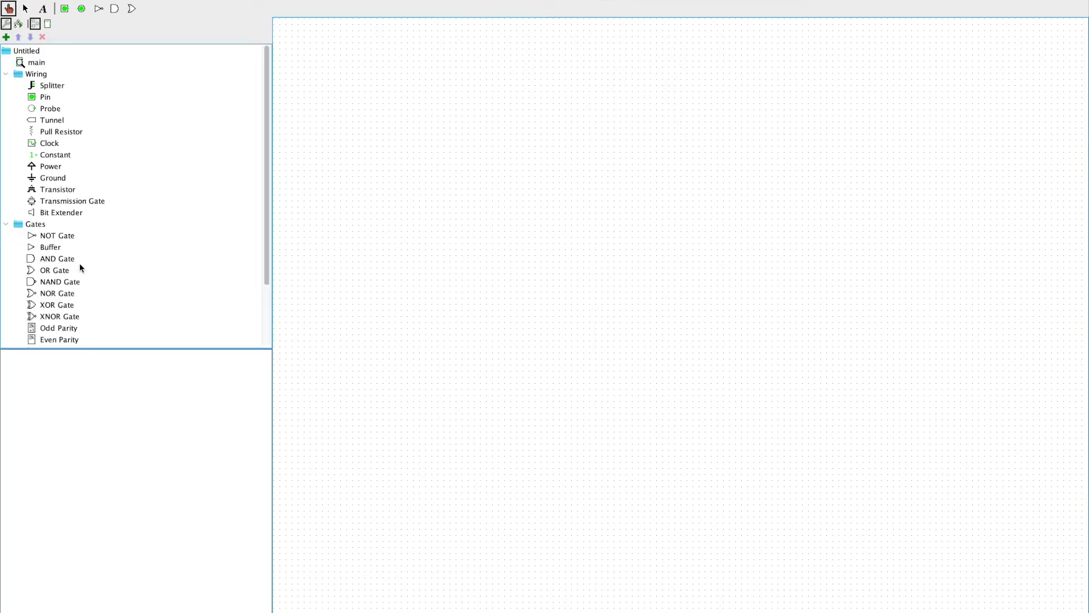
Draw a wire from the Ground rightward and back down-left, then close the Untitled circuit window.
{"action": "scroll", "coordinate": [79, 267], "scroll_direction": "down", "scroll_amount": 3}
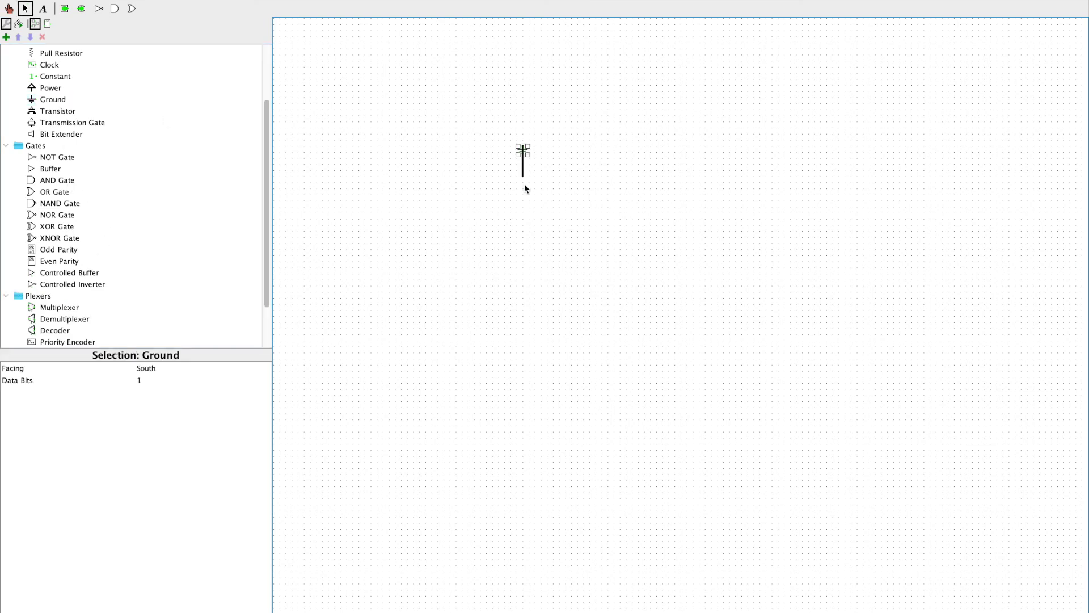
{"action": "left_click_drag", "start_coordinate": [523, 148], "coordinate": [768, 160]}
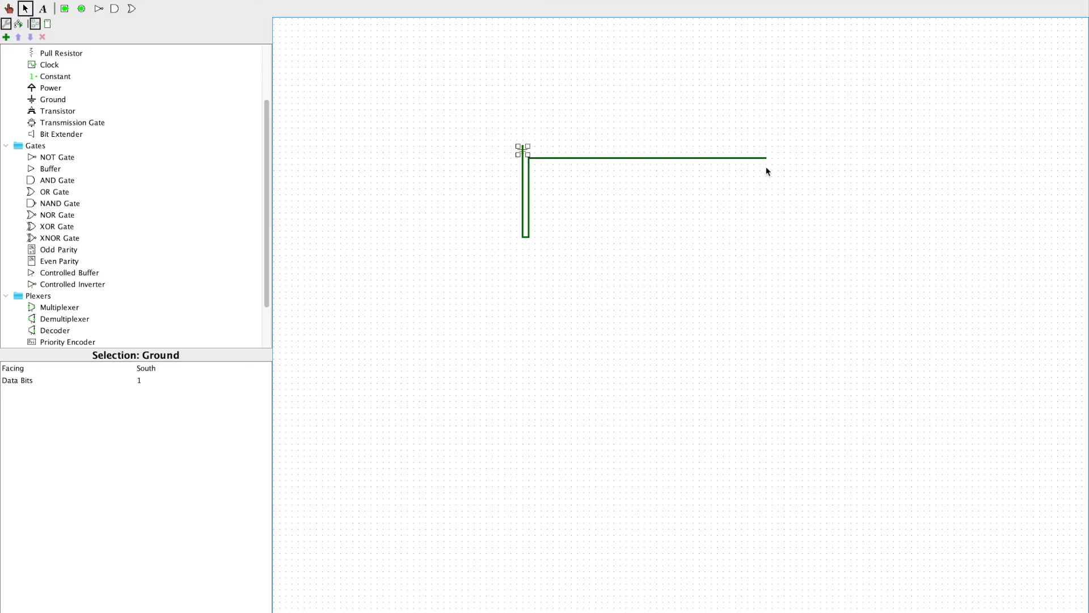
{"action": "left_click_drag", "start_coordinate": [761, 159], "coordinate": [656, 298]}
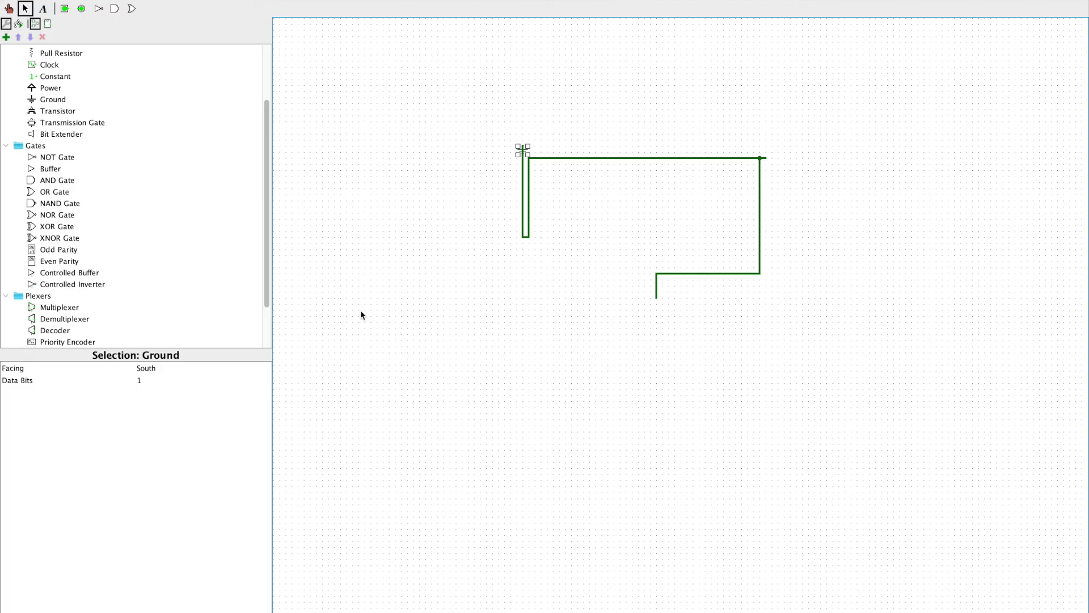
{"action": "left_click", "coordinate": [16, 23]}
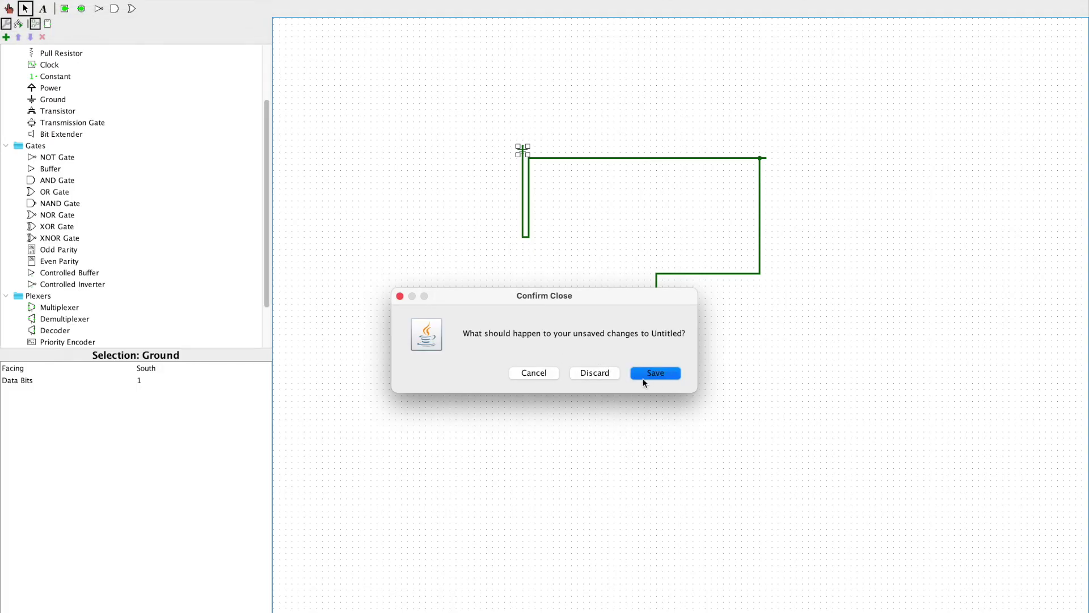
Discard the Untitled circuit's changes and close the Java folder and Security & Privacy windows.
{"action": "left_click", "coordinate": [600, 374]}
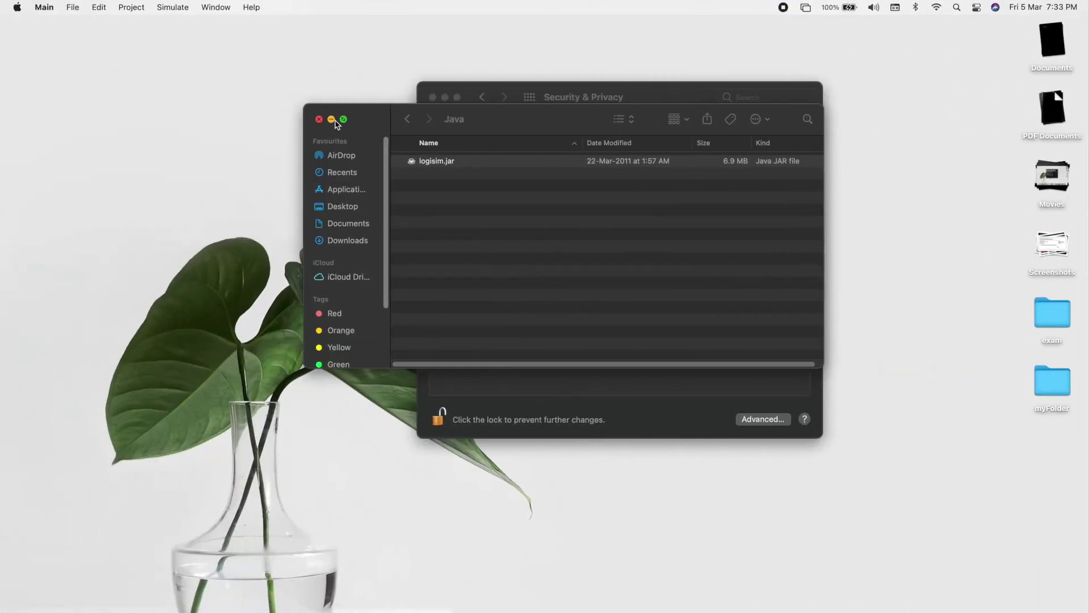
{"action": "left_click", "coordinate": [320, 119]}
{"action": "left_click", "coordinate": [433, 97]}
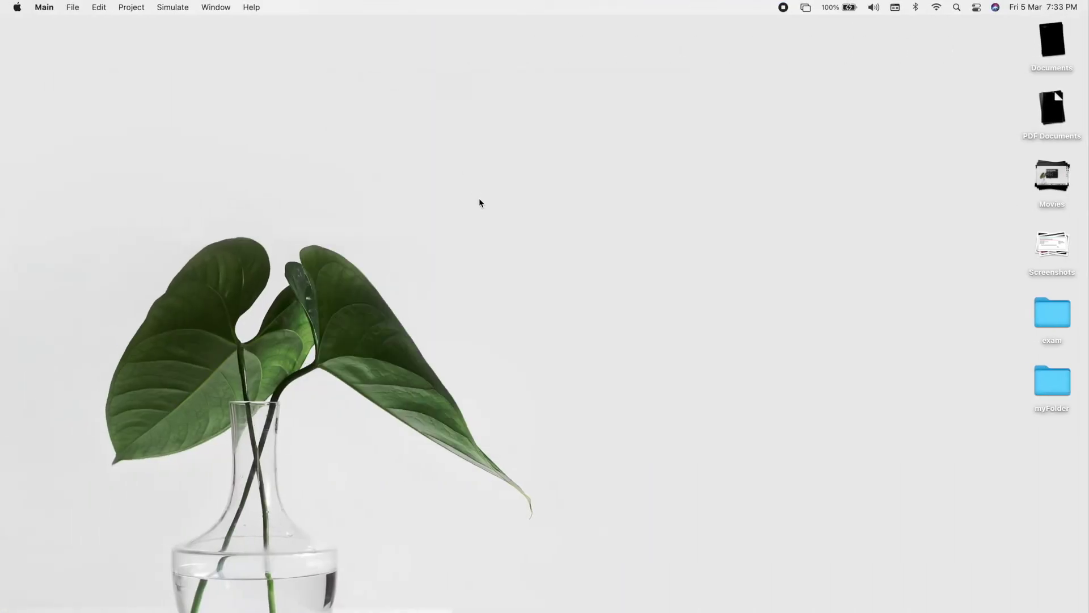